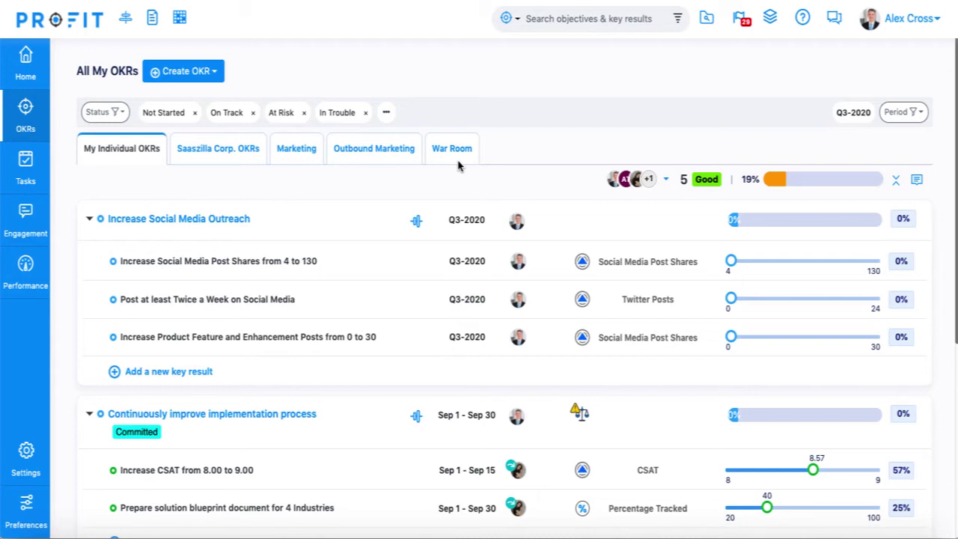
- Quick-create the objective 'Increase Software Signups via Email' under Outbound Marketing and begin a key result
left_click(396, 157)
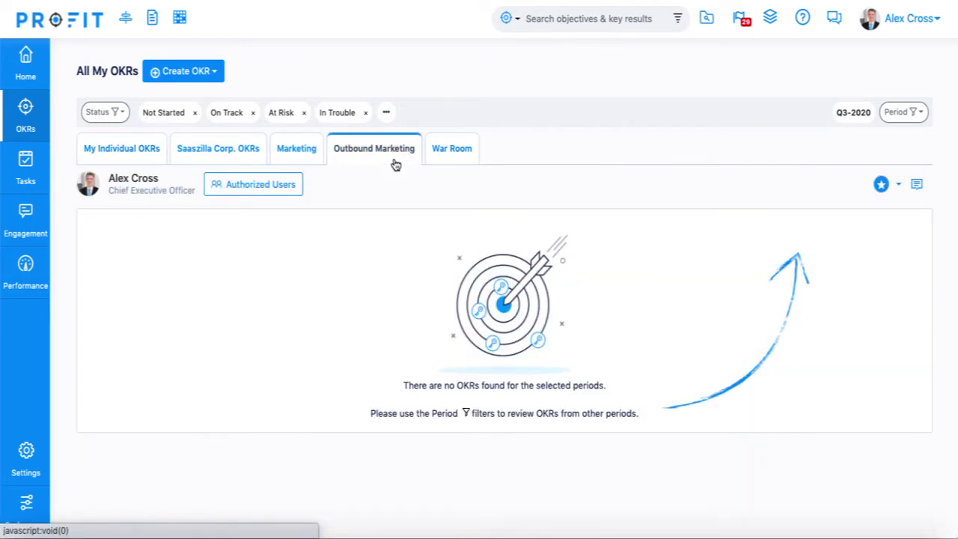
left_click(217, 78)
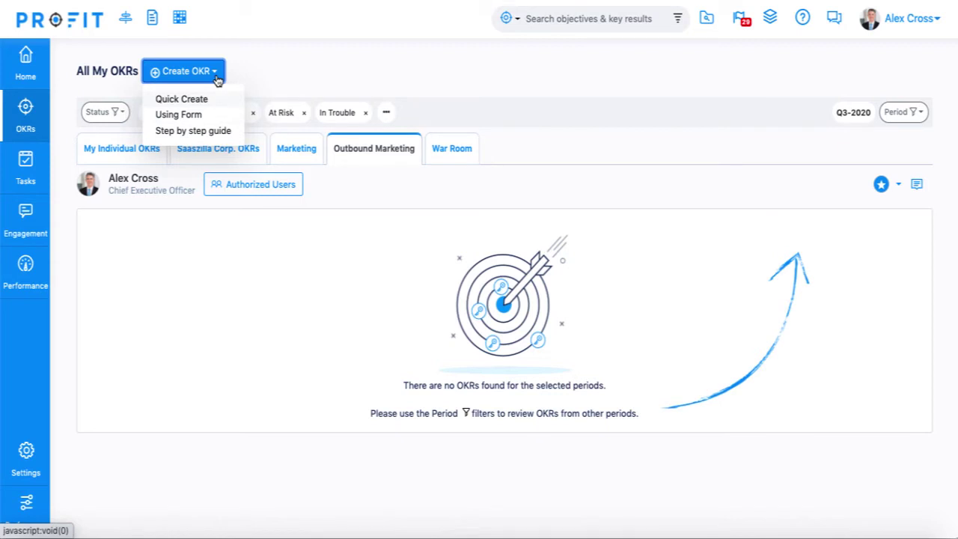
left_click(210, 99)
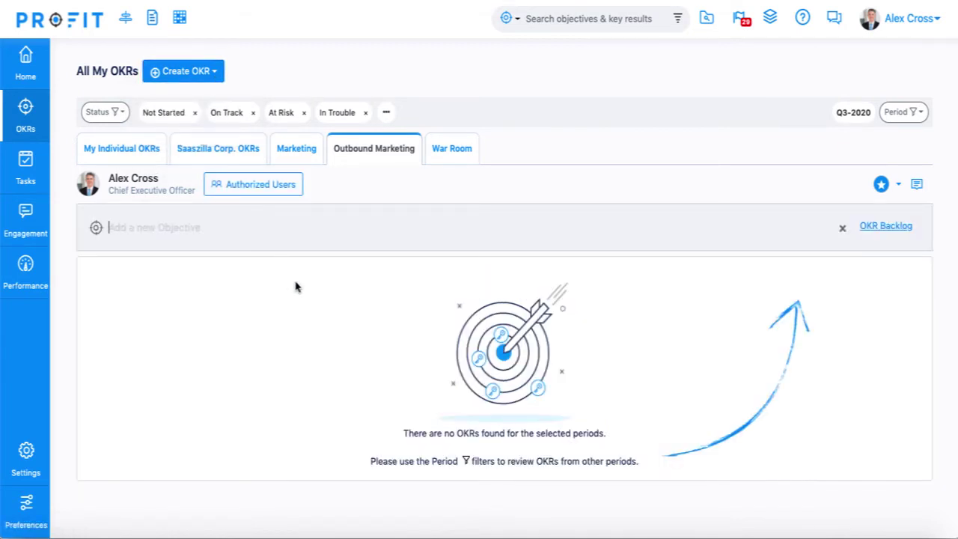
type("Increase Software Signups via Email")
key("Return")
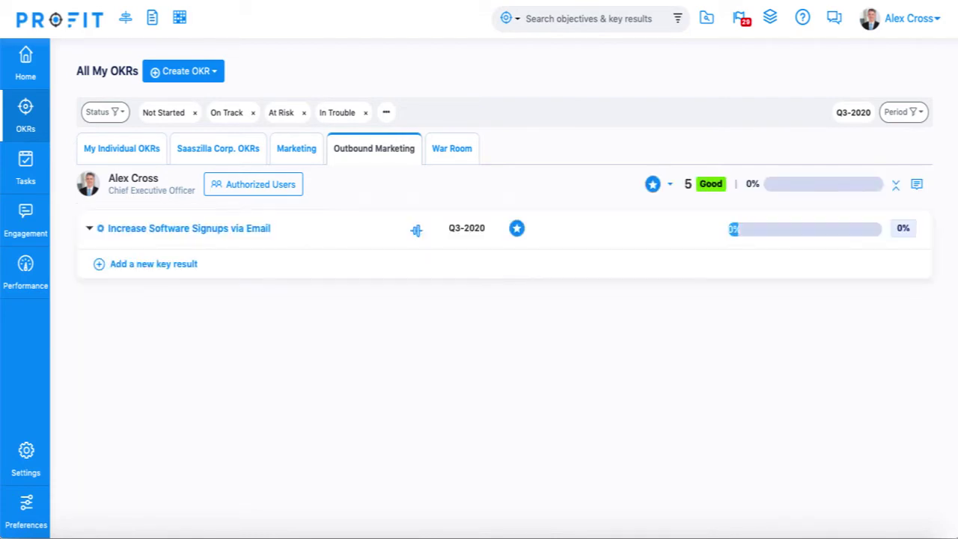
left_click(99, 266)
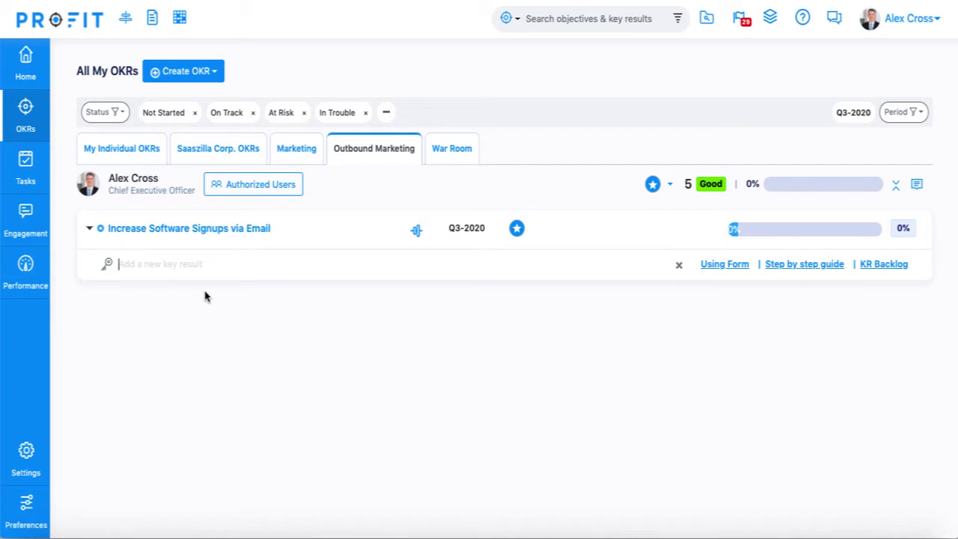
- Use the step-by-step key result wizard and choose the Increase KPI type
left_click(815, 272)
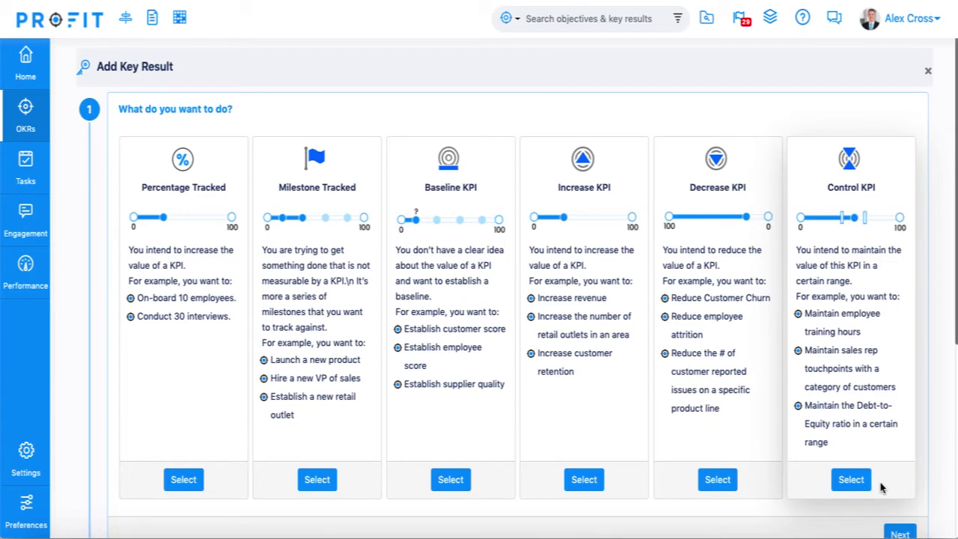
left_click(585, 480)
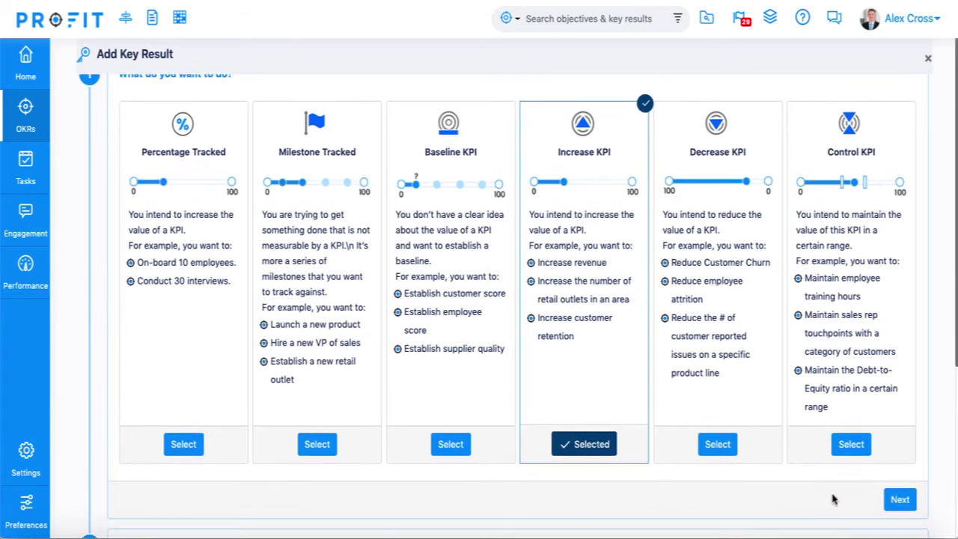
left_click(899, 500)
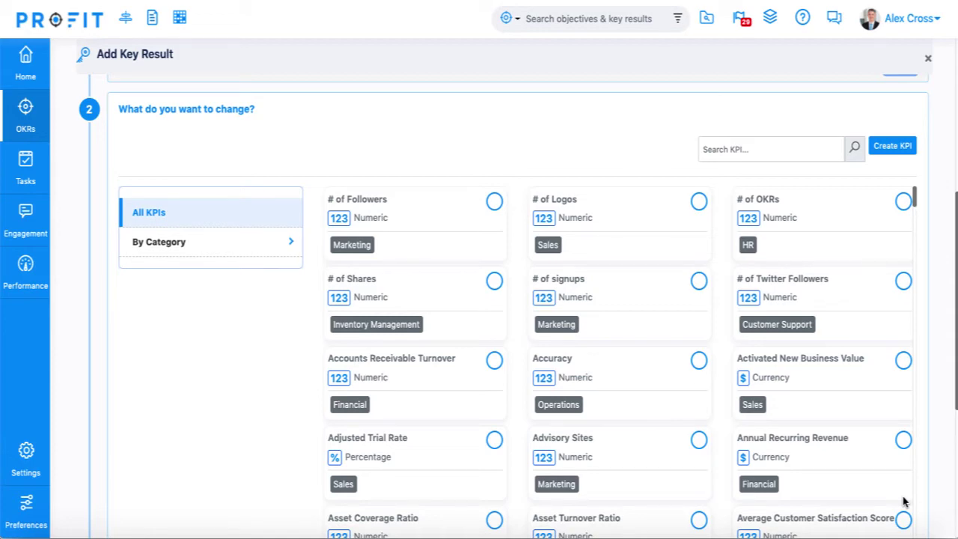
- Pick Email Open Rate as the KPI to increase
scroll(904, 501, "down", 10)
scroll(903, 502, "down", 9)
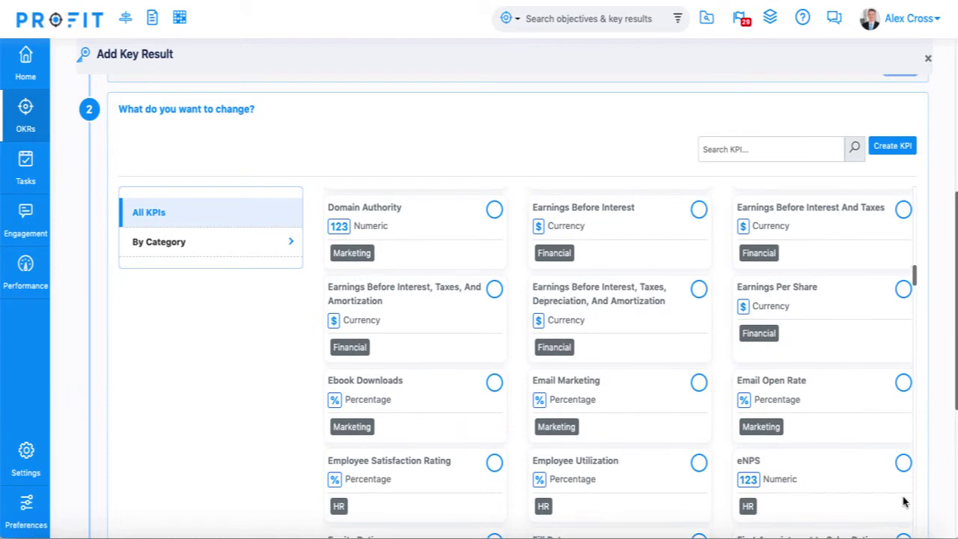
left_click(904, 383)
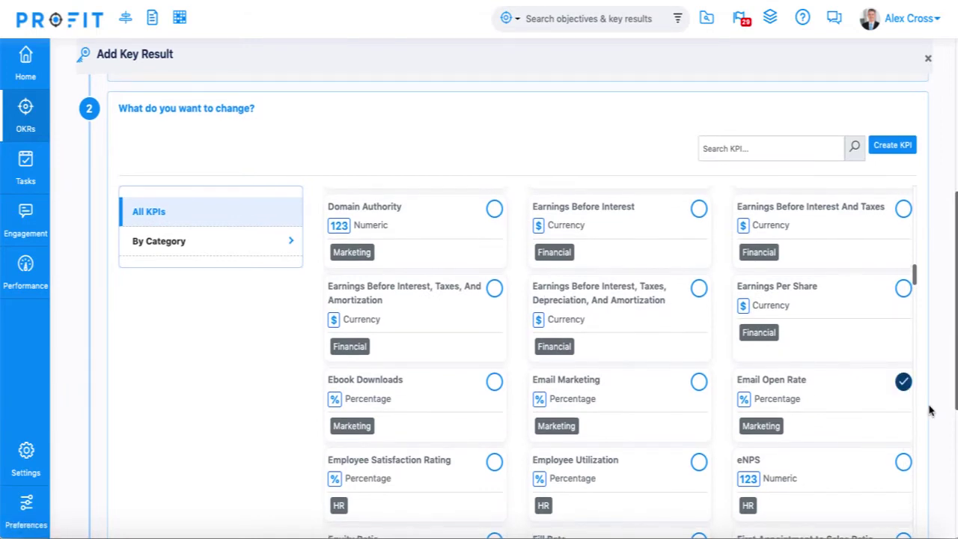
scroll(931, 411, "down", 3)
left_click(898, 427)
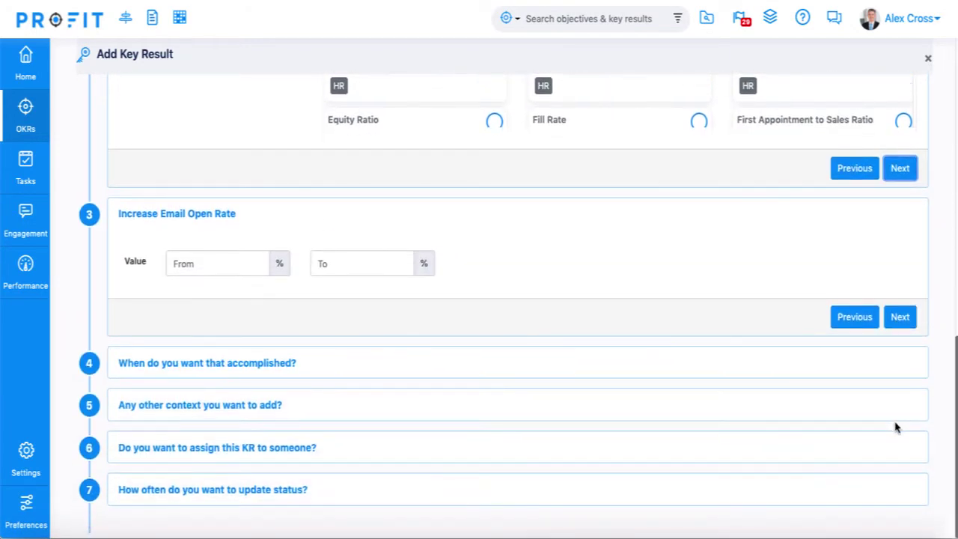
- Set the Email Open Rate to go from 10% to 20%
left_click(213, 268)
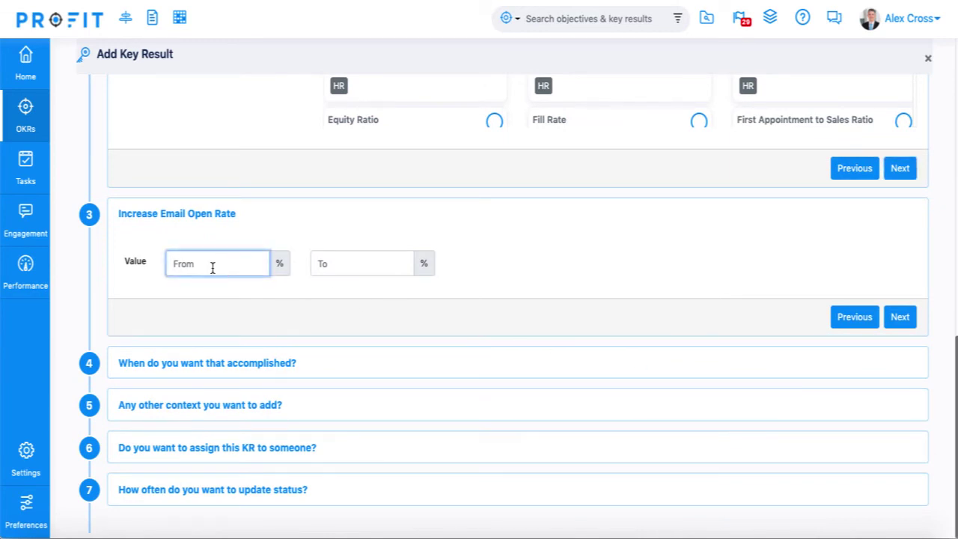
type("10")
key("Tab")
type("20")
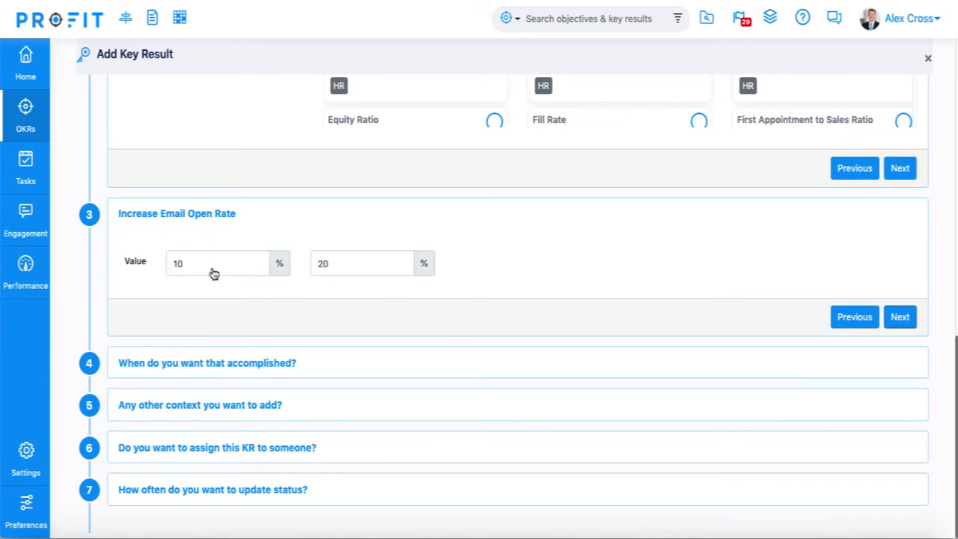
left_click(900, 316)
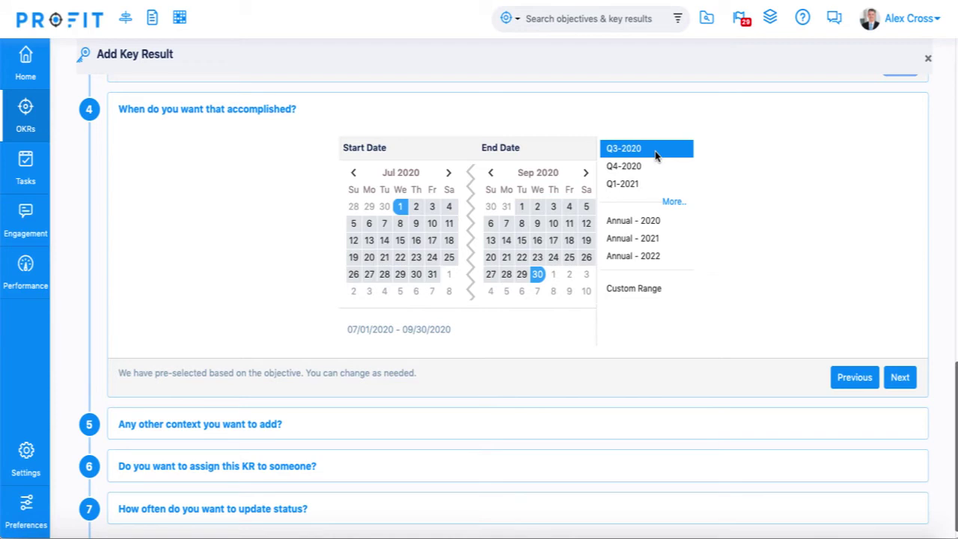
- Keep the Q3-2020 dates, the name 'Increase Email Open Rate from 10% to 20%', and the default assignment
left_click(900, 378)
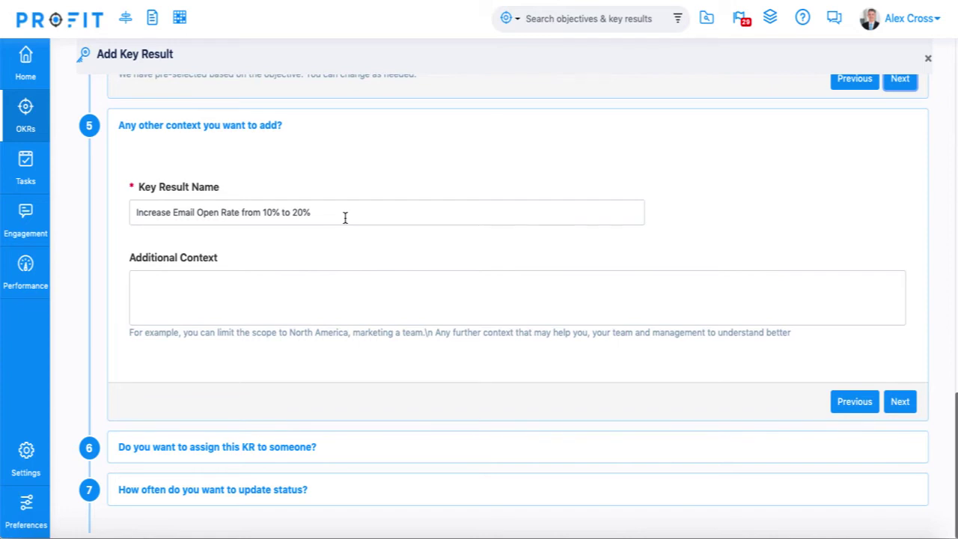
left_click(900, 402)
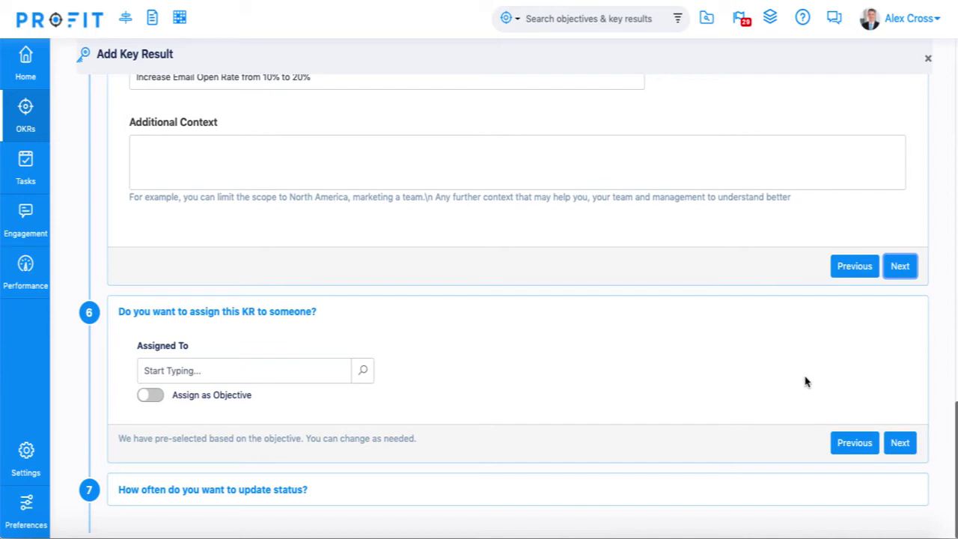
left_click(901, 447)
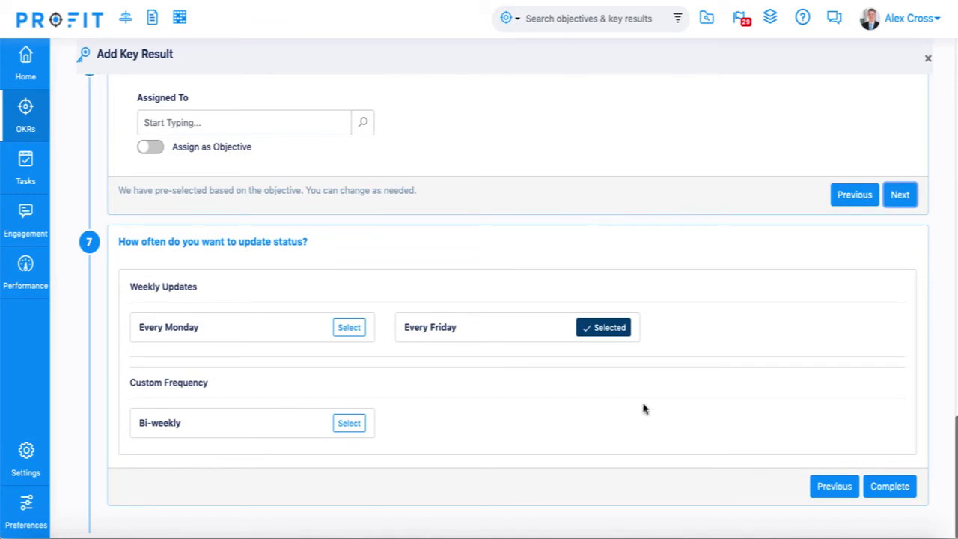
- Complete the Email Open Rate key result and open the objective's detail page
left_click(893, 487)
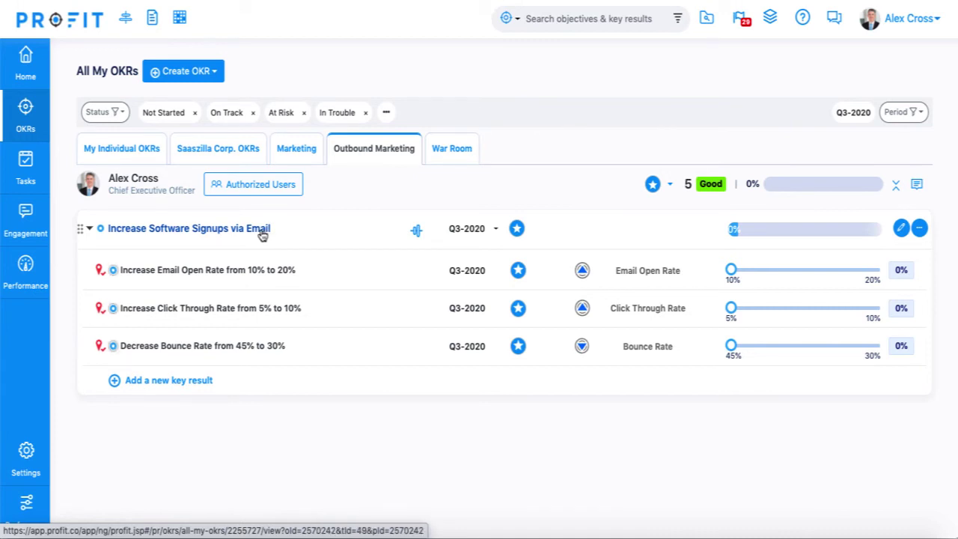
left_click(262, 231)
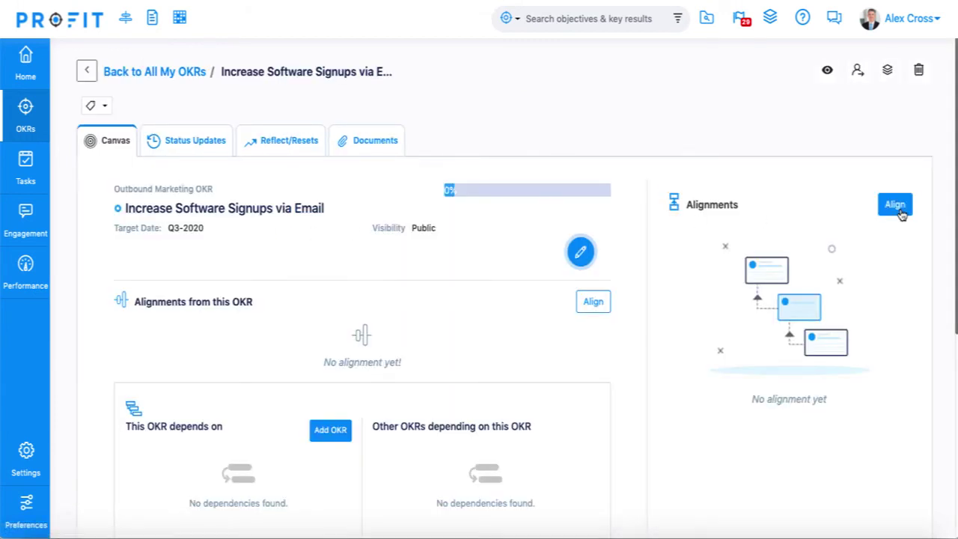
- Align the objective under Marketing's 'Establish a Solid Lead Gen Engine' OKR
left_click(896, 205)
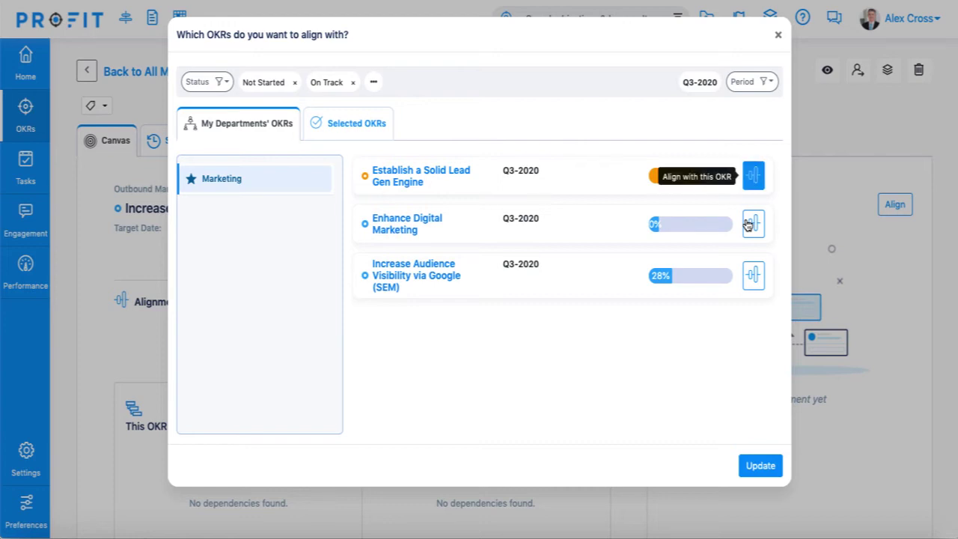
left_click(755, 177)
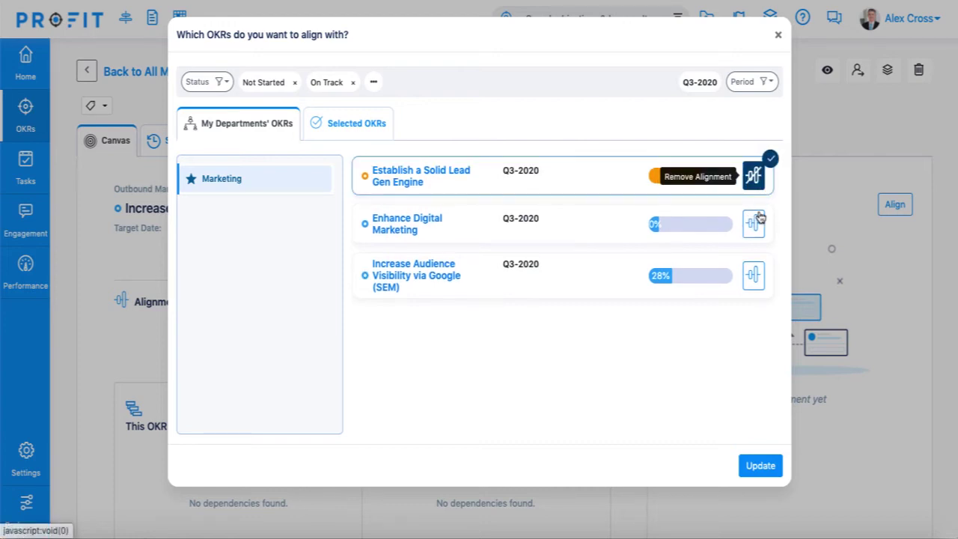
left_click(761, 466)
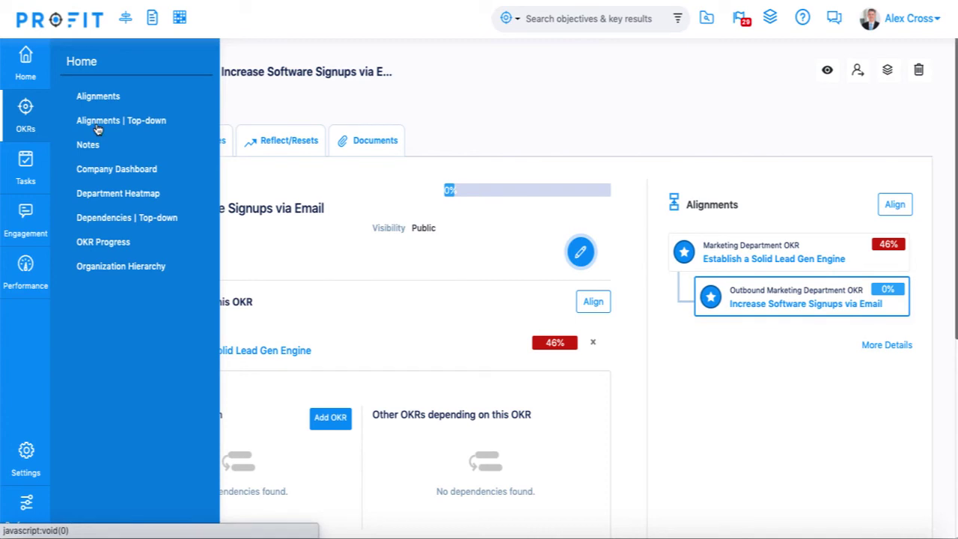
- Check the objective's top-down alignment tree under Outbound Marketing, then return to All My OKRs
left_click(97, 126)
left_click(813, 355)
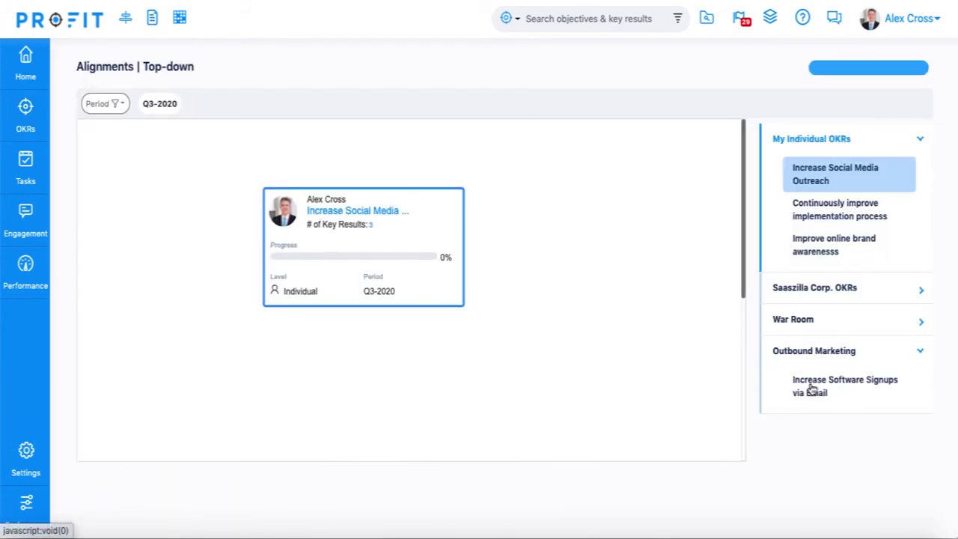
left_click(812, 387)
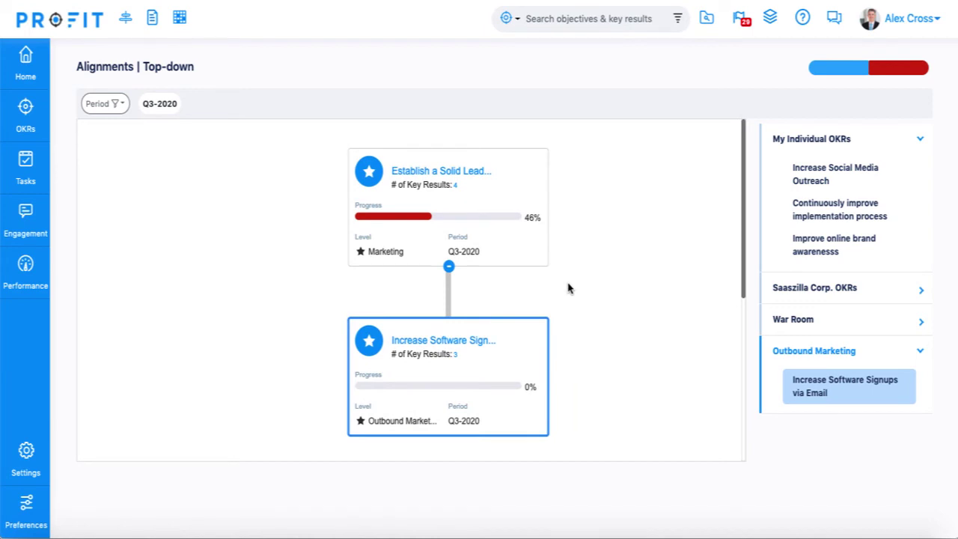
mouse_move(53, 122)
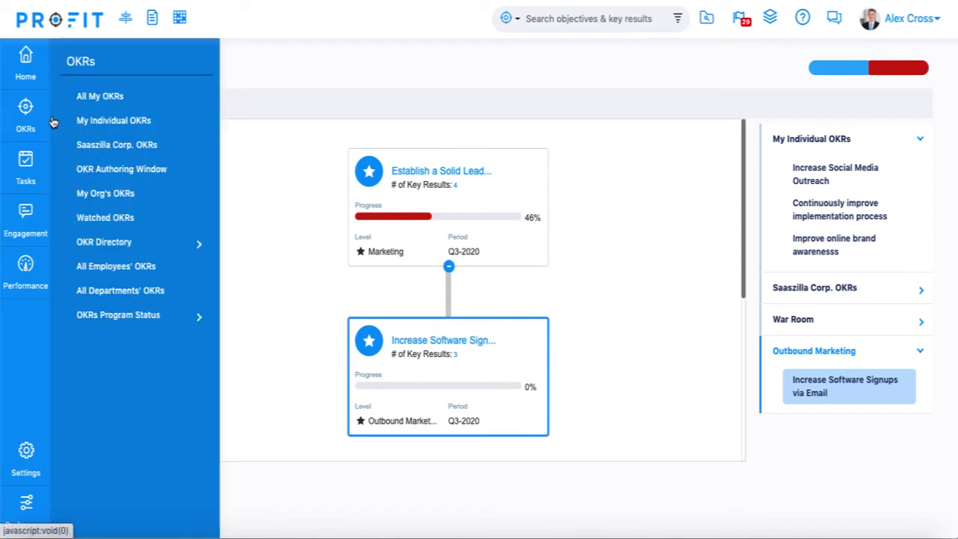
left_click(96, 104)
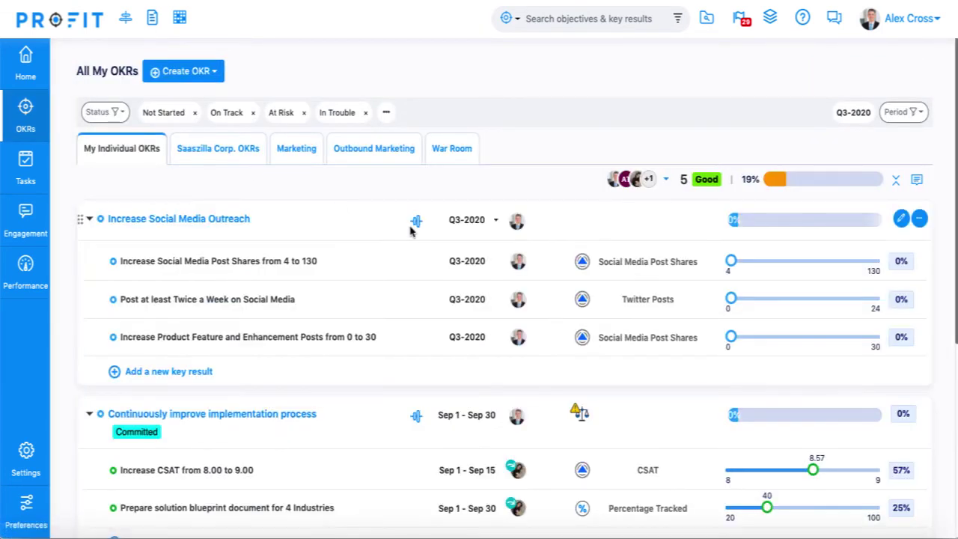
- Check in Email Open Rate at 13% with status On Track on the Outbound Marketing tab
left_click(388, 154)
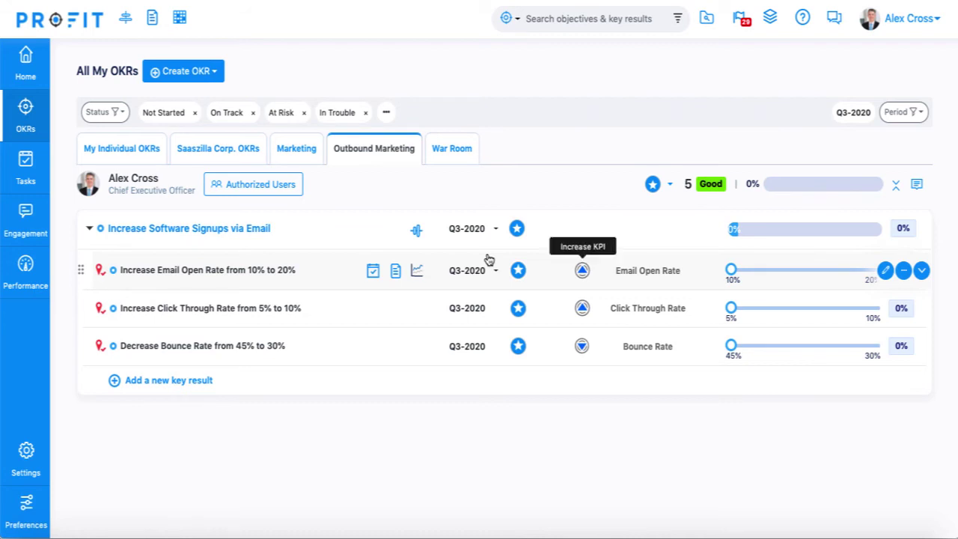
left_click_drag(732, 273, 775, 275)
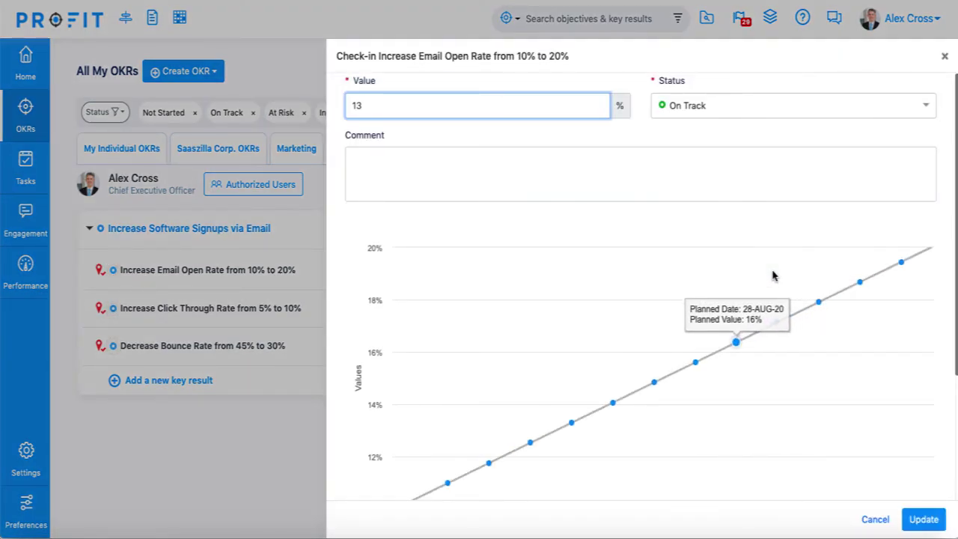
left_click(925, 110)
left_click(709, 155)
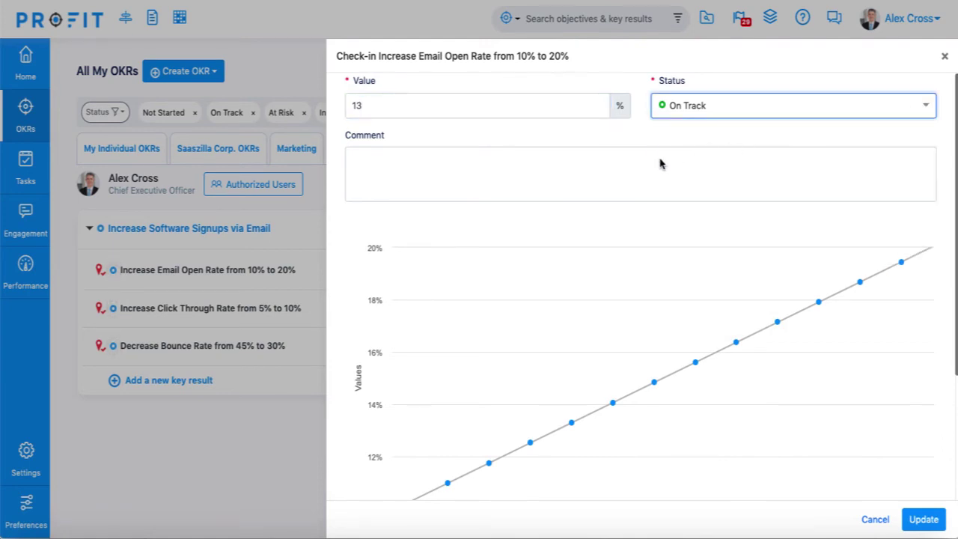
mouse_move(854, 279)
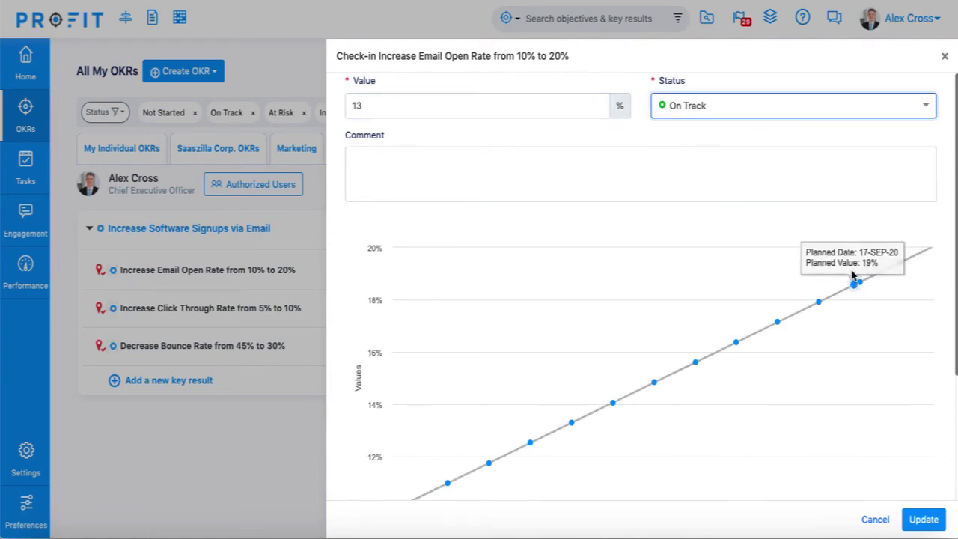
scroll(855, 278, "down", 2)
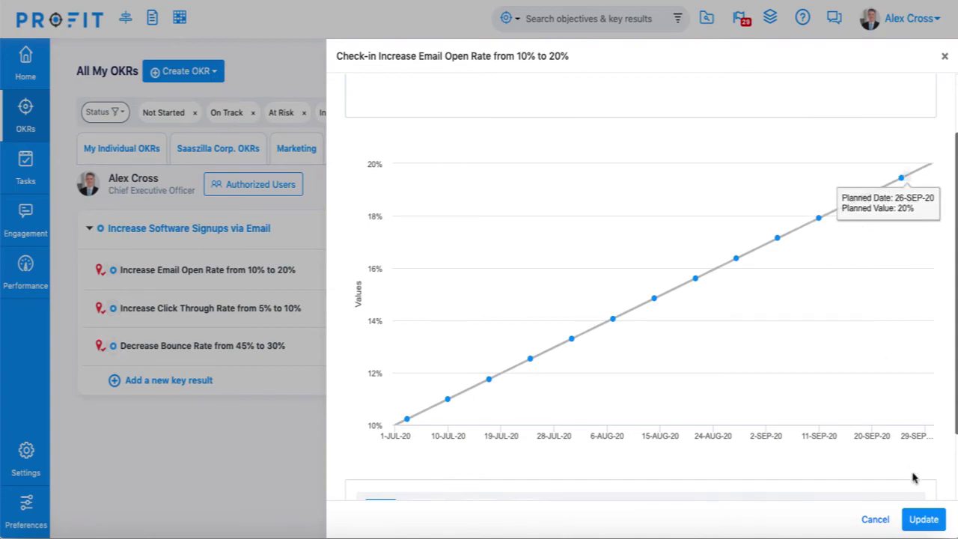
left_click(922, 519)
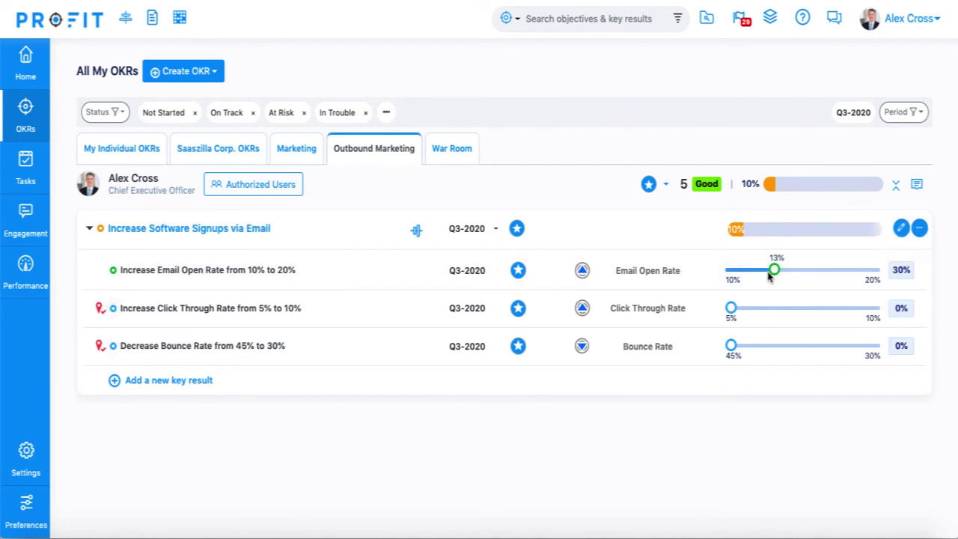
- View Marketing's 'Establish a Solid Lead Gen Engine' at 49%, with the new objective contributing 10%
left_click(309, 158)
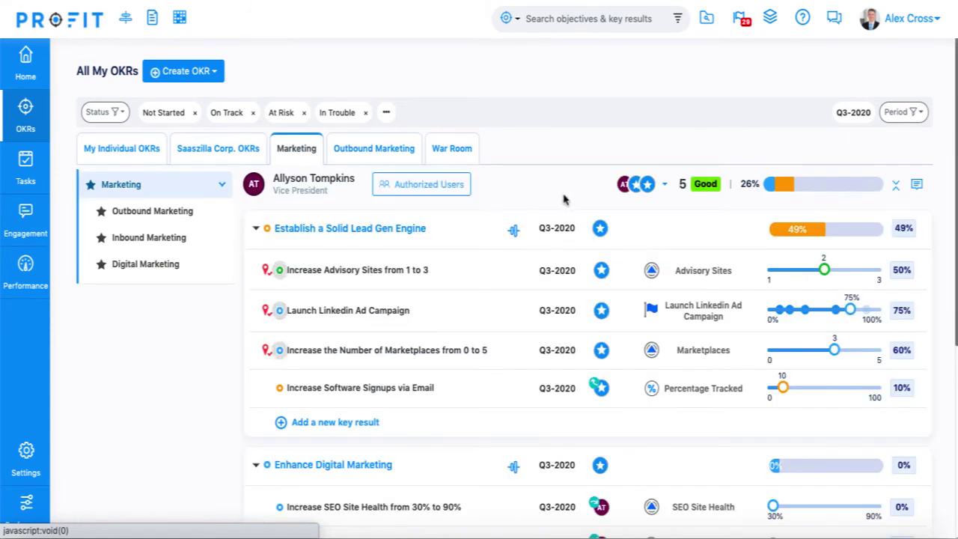
scroll(596, 204, "down", 1)
scroll(596, 204, "down", 2)
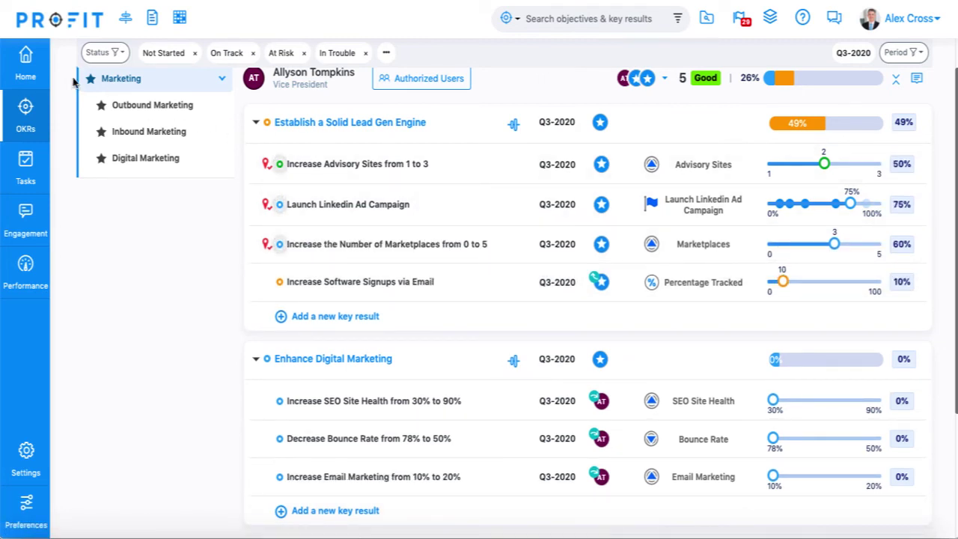
mouse_move(75, 83)
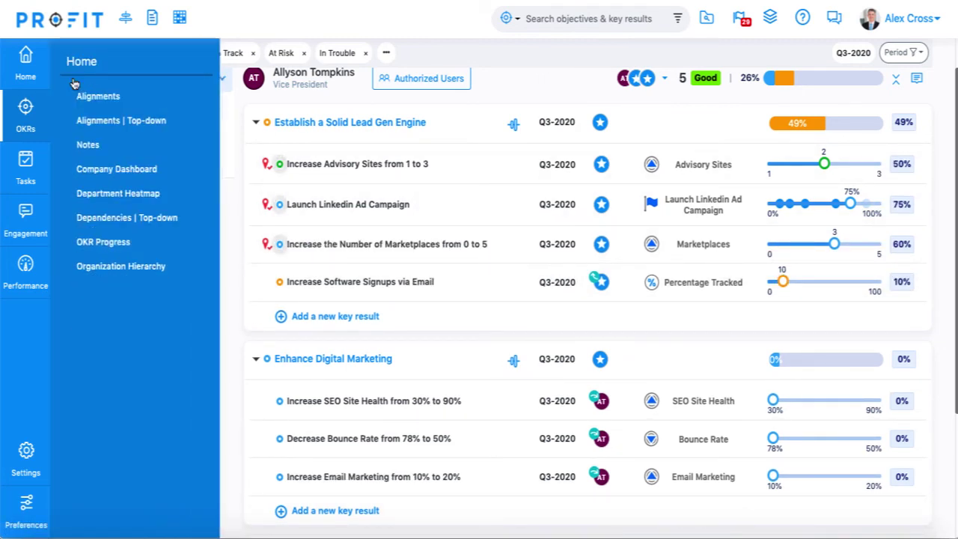
- Open the Company Dashboard and drill into the At Risk slice of the OKR Progress chart
left_click(113, 172)
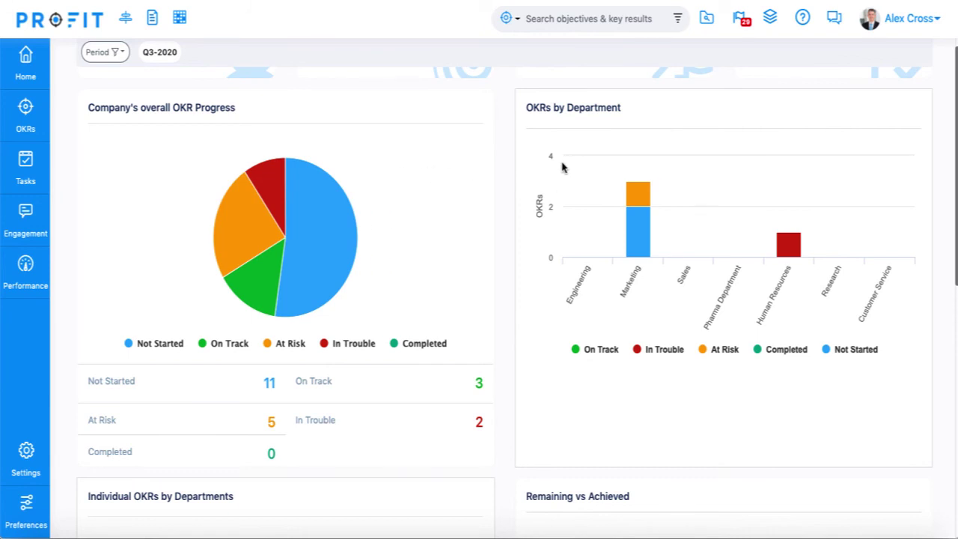
scroll(564, 167, "down", 5)
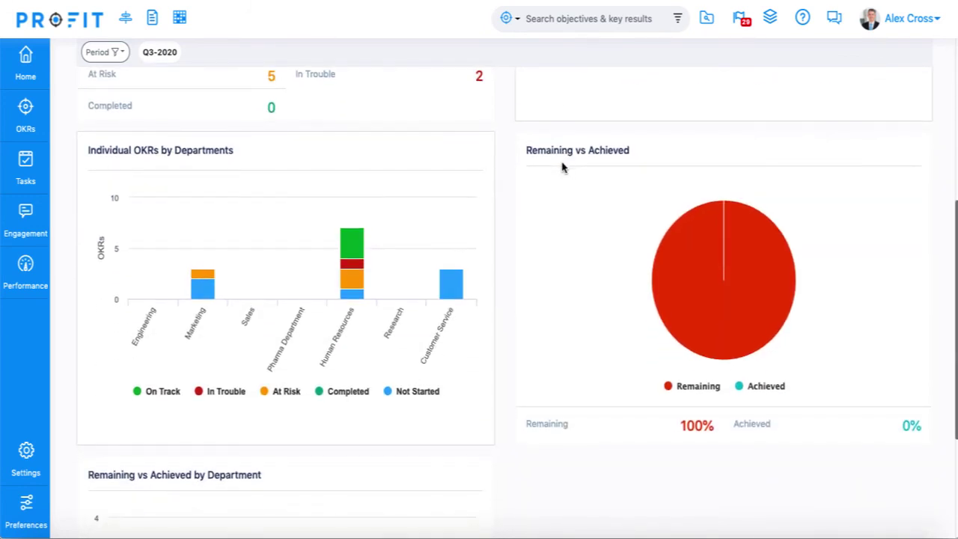
scroll(564, 167, "down", 1)
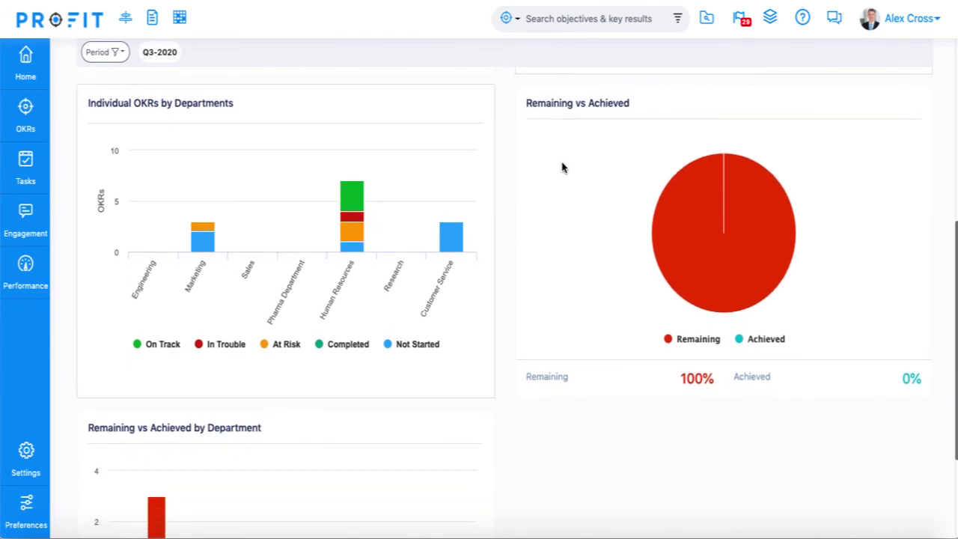
scroll(564, 168, "down", 2)
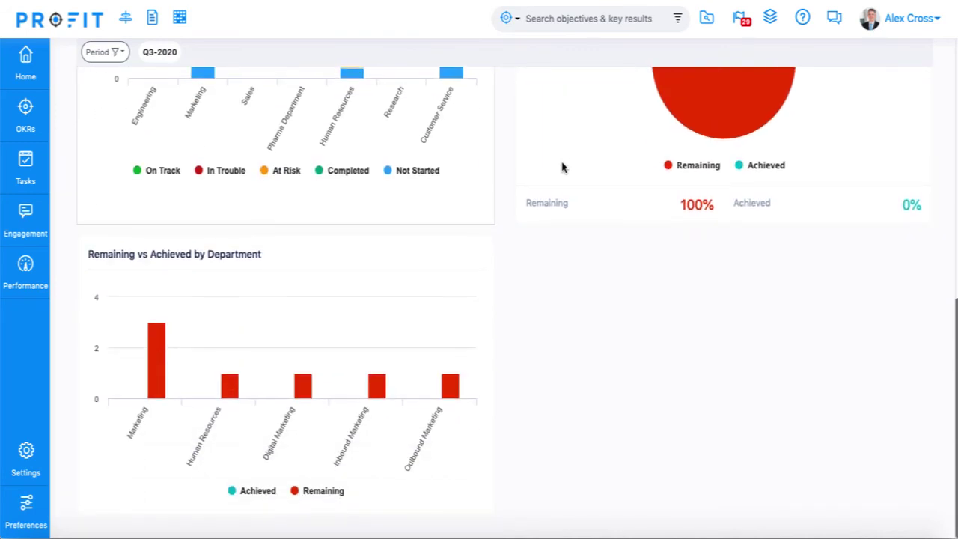
scroll(564, 168, "up", 8)
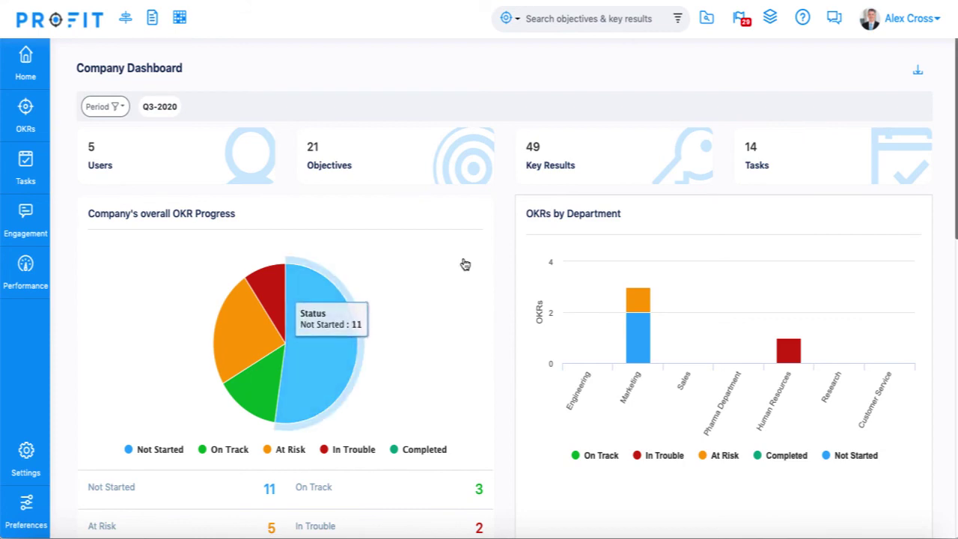
left_click(220, 342)
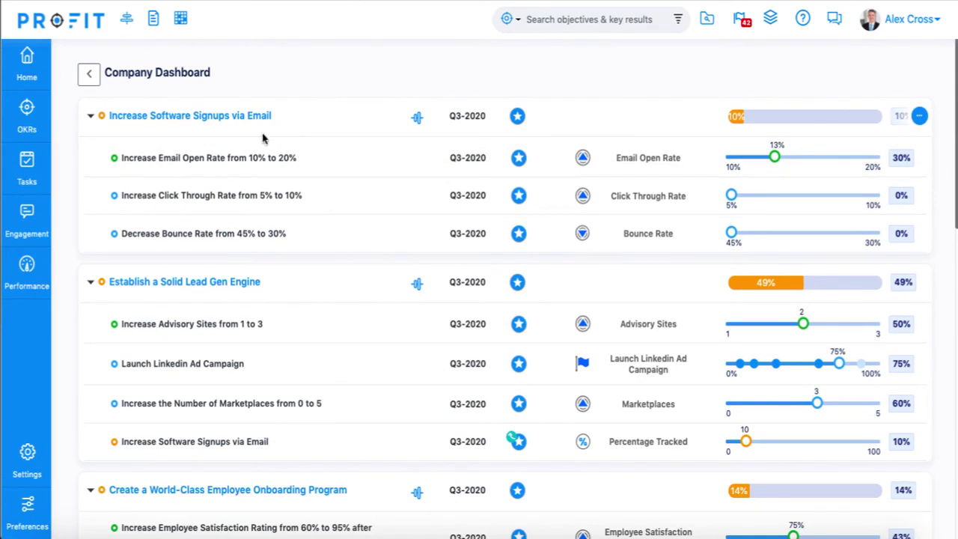
mouse_move(36, 69)
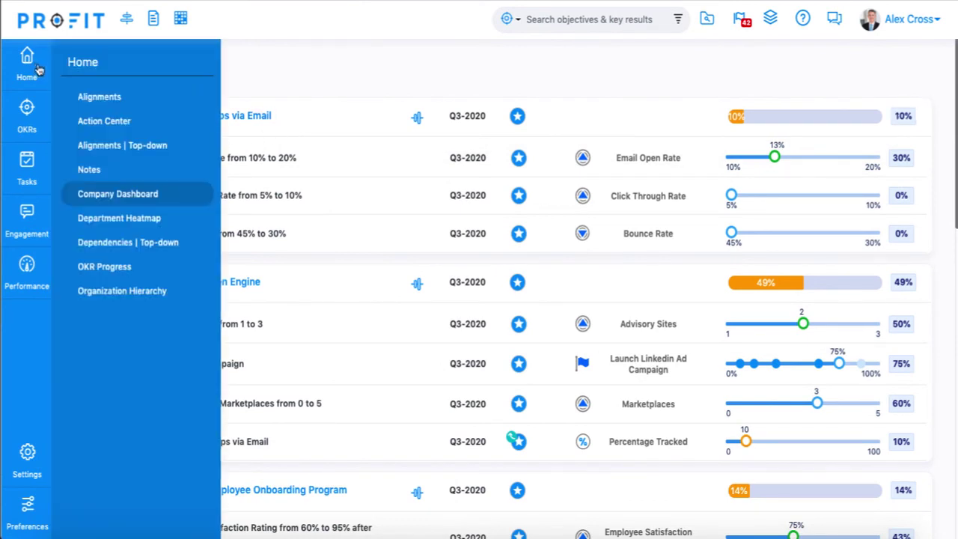
- Check the Marketing department heatmap (Outbound Marketing at 10%), then view the Q3-2020 OKR Progress timeline
left_click(133, 223)
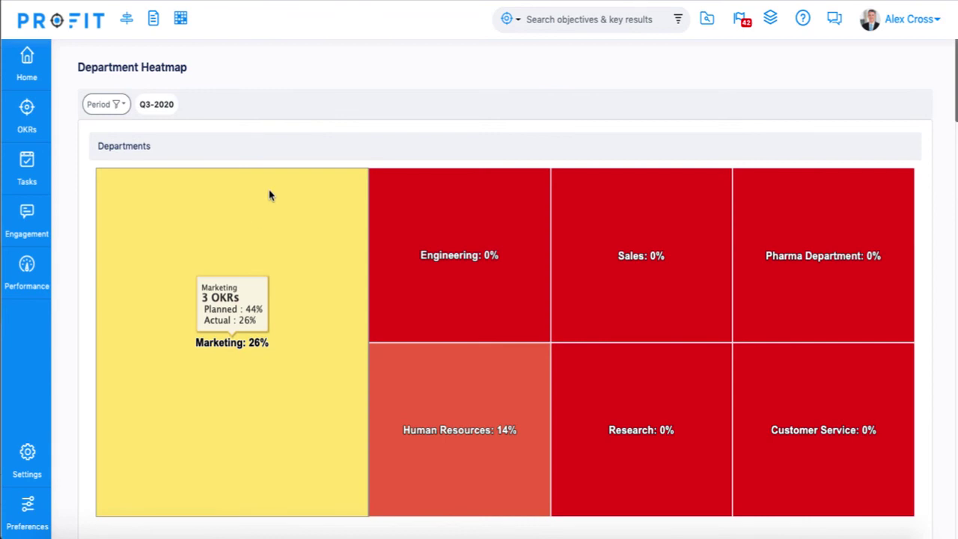
left_click(271, 196)
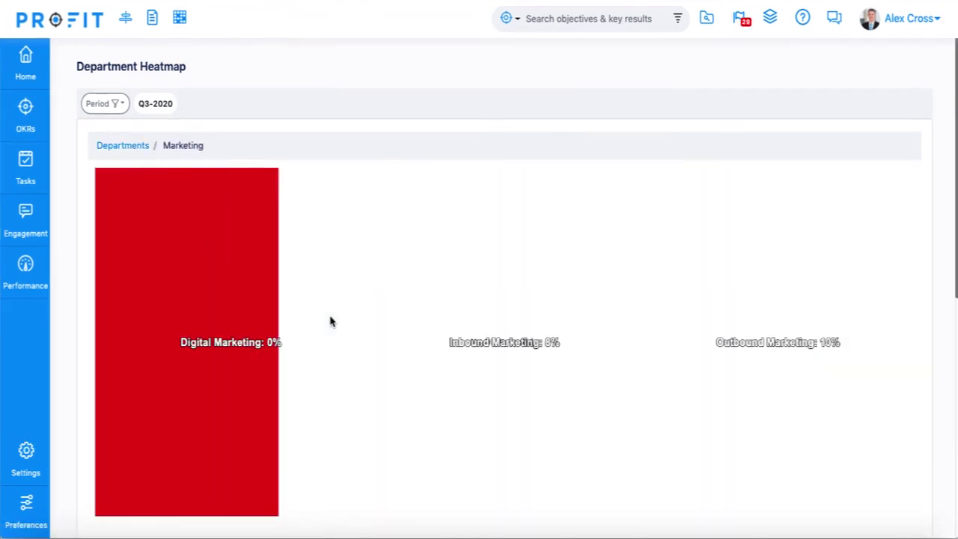
scroll(332, 322, "down", 5)
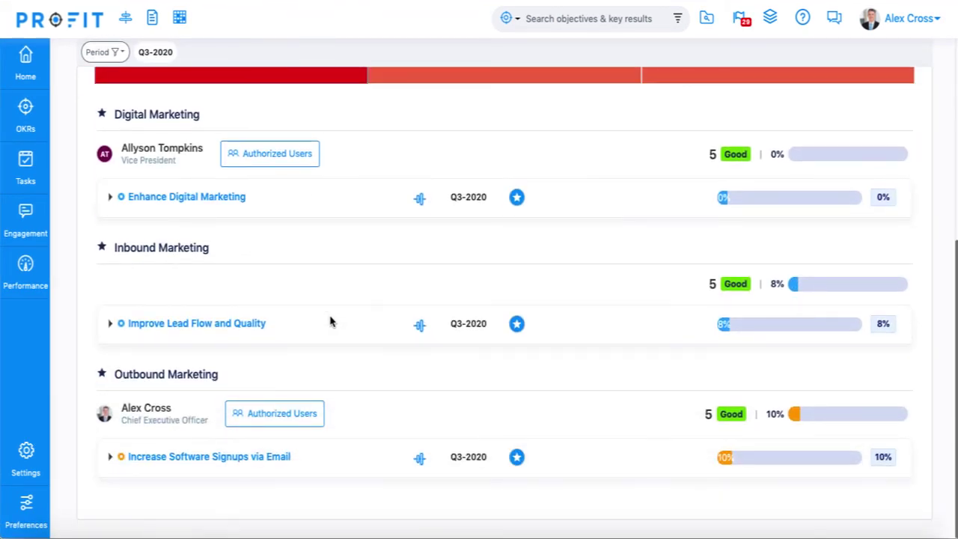
scroll(332, 322, "up", 5)
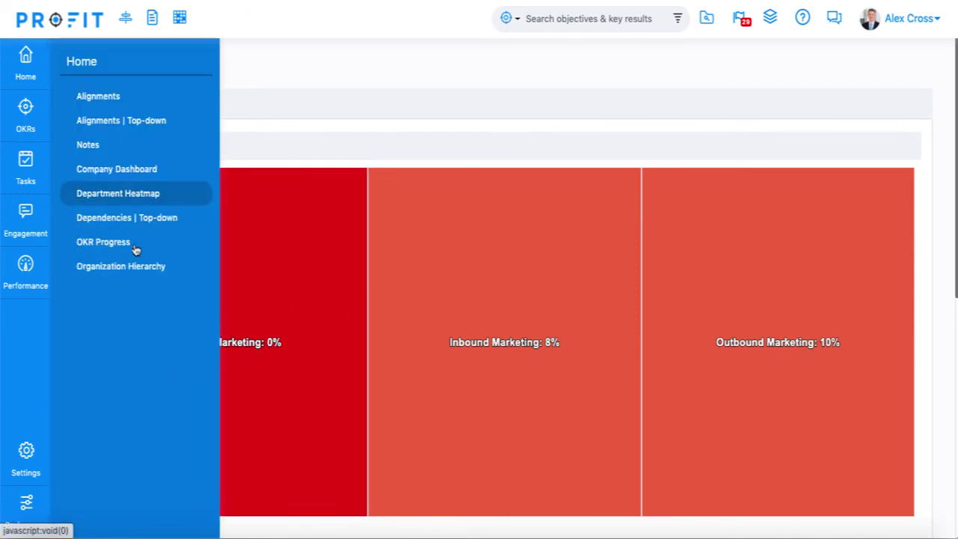
left_click(102, 242)
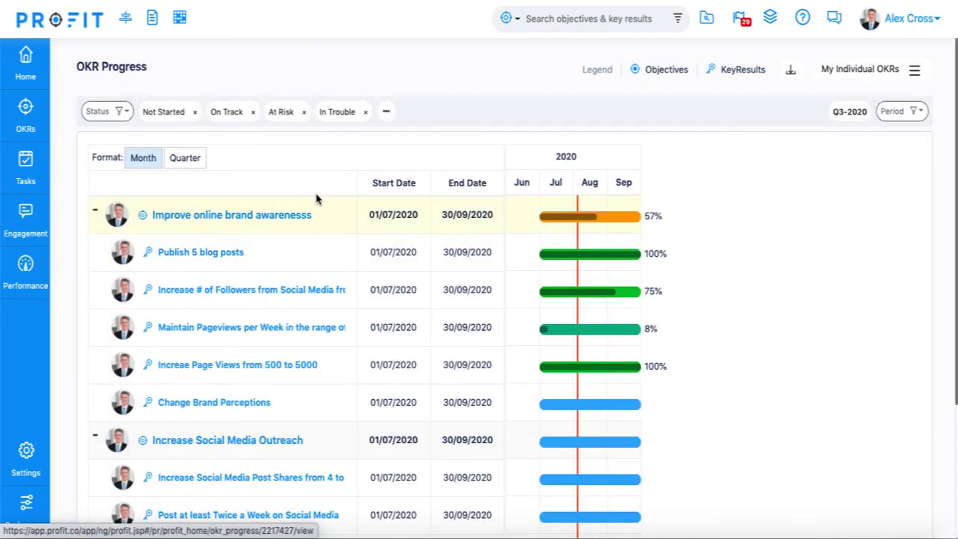